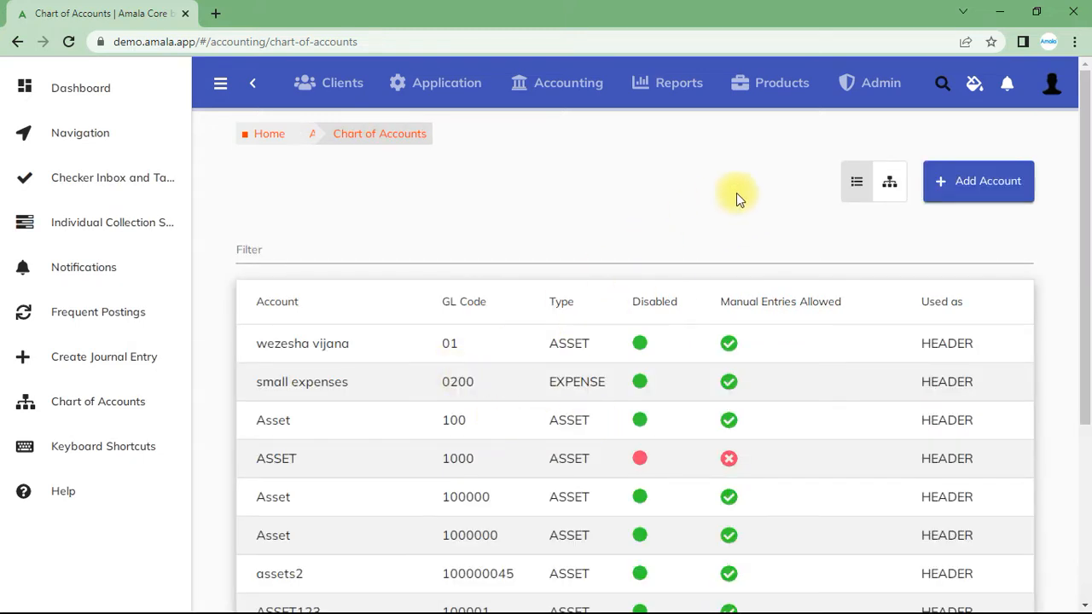
# Start a new account in the chart of accounts and review the sample entries in the accounts.PNG image in Photos.
pyautogui.click(751, 264)
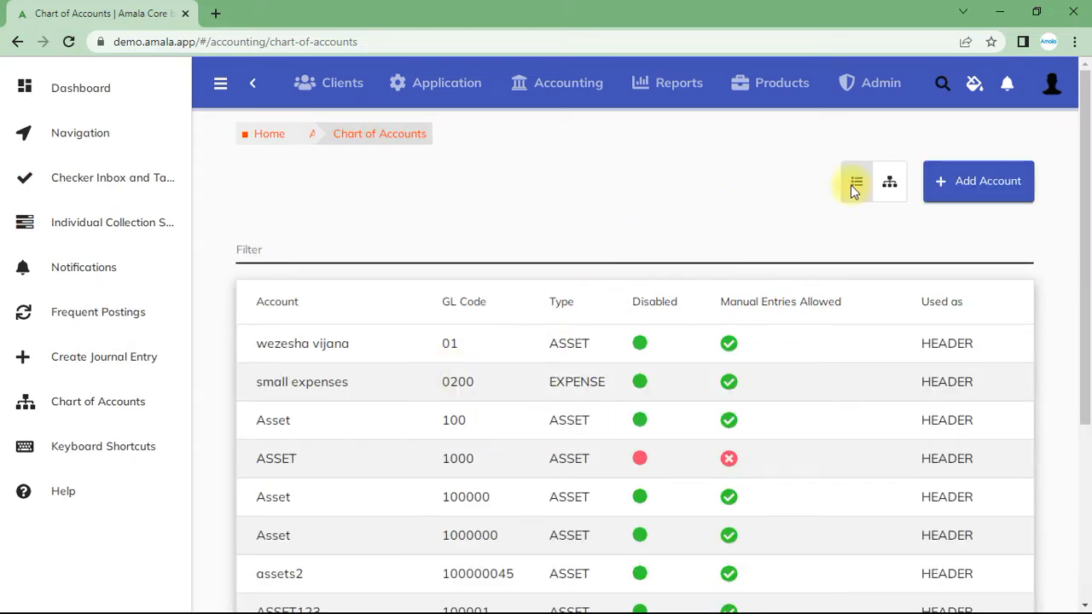
pyautogui.click(960, 183)
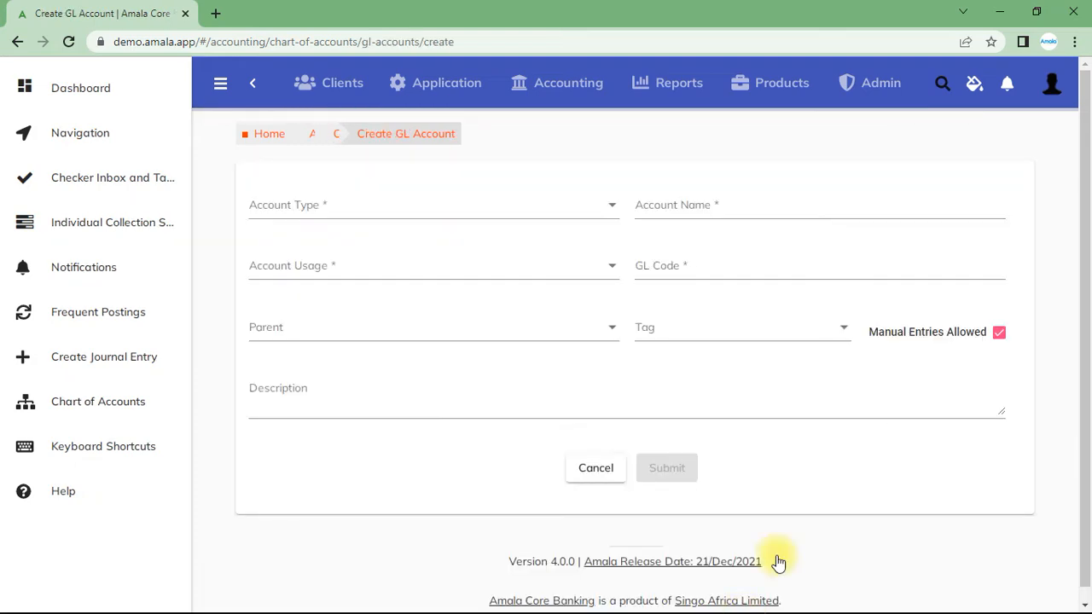
pyautogui.click(1036, 12)
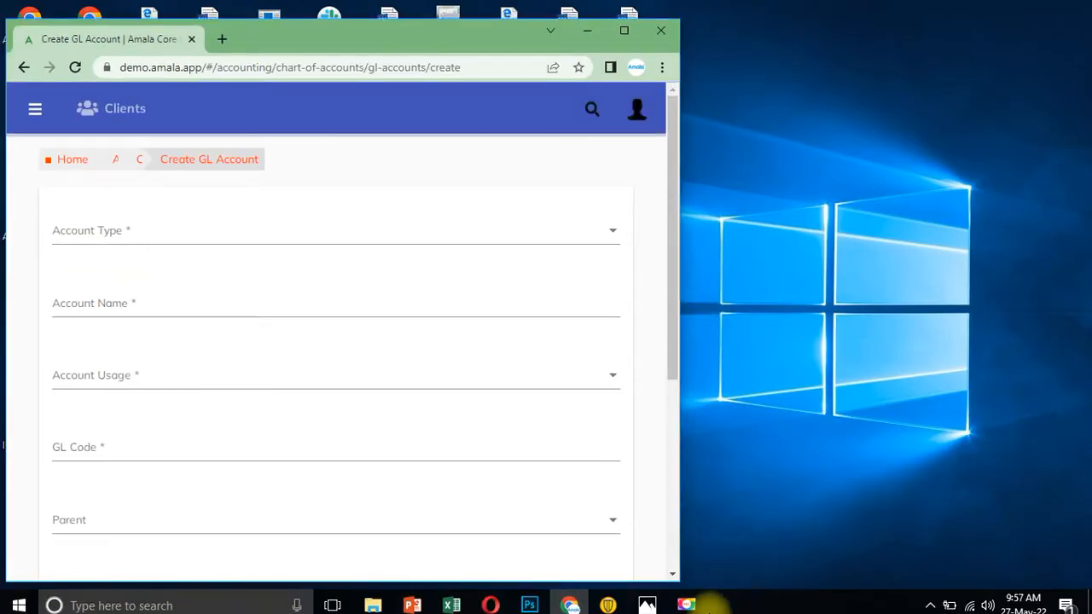
pyautogui.click(644, 598)
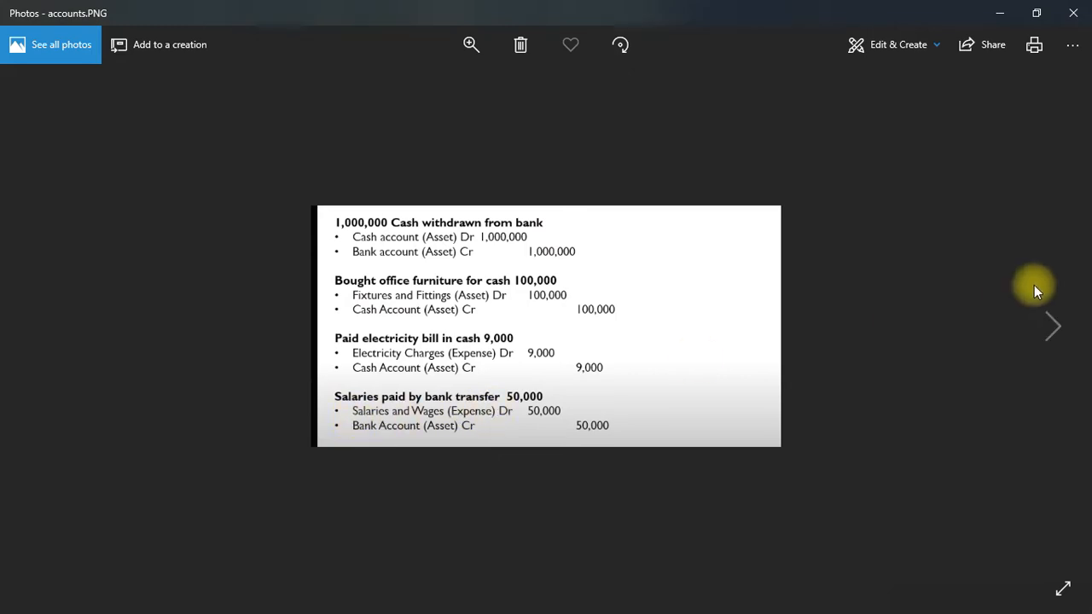
pyautogui.click(1001, 15)
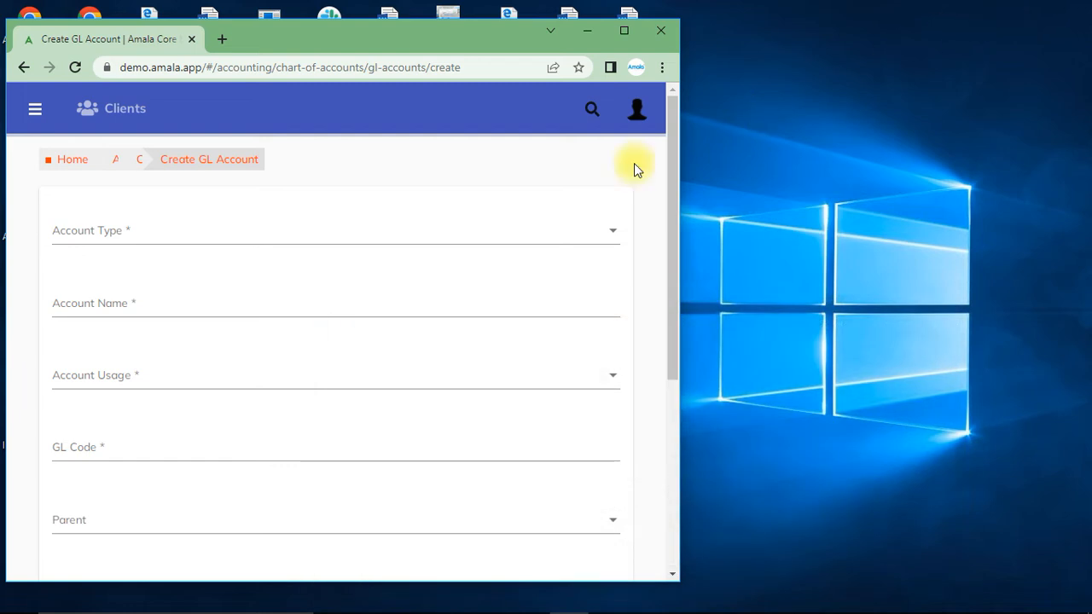
pyautogui.click(626, 30)
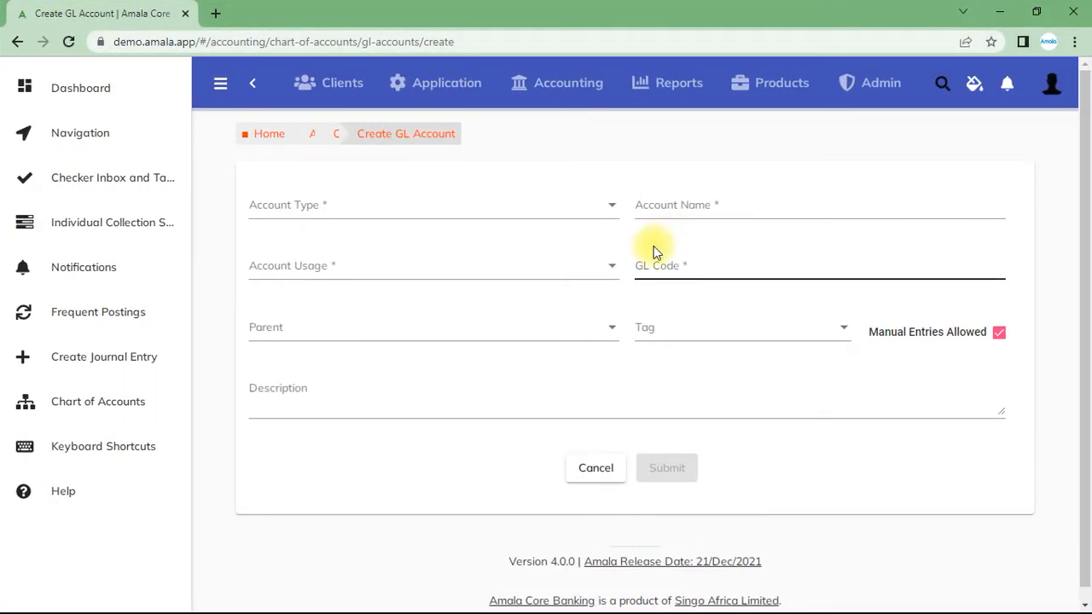
# Set the new GL account's type to EXPENSE and its name to "Office expenses1".
pyautogui.click(612, 209)
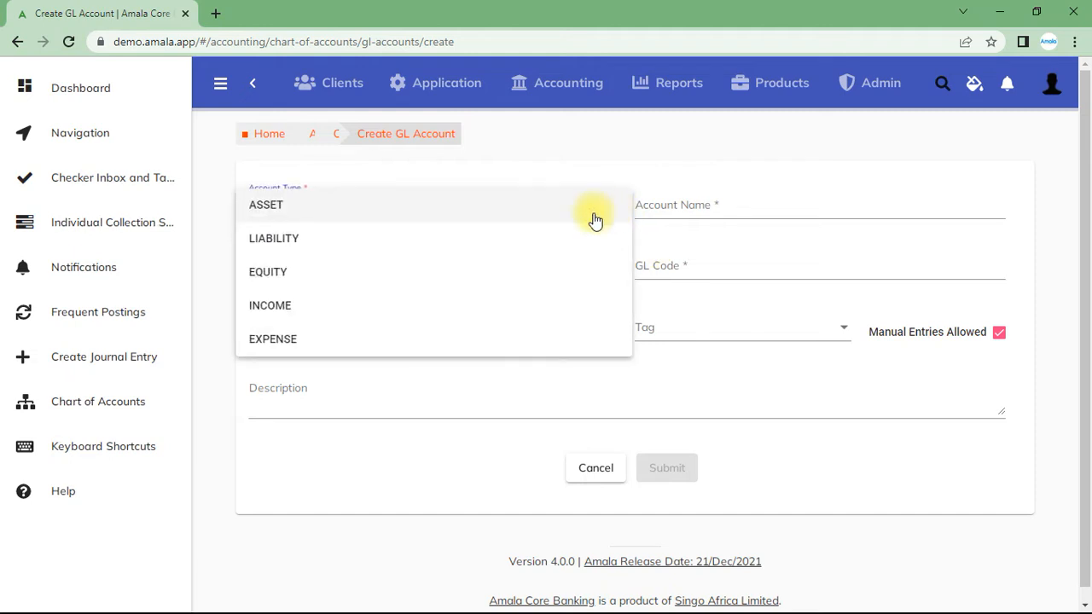
pyautogui.click(287, 338)
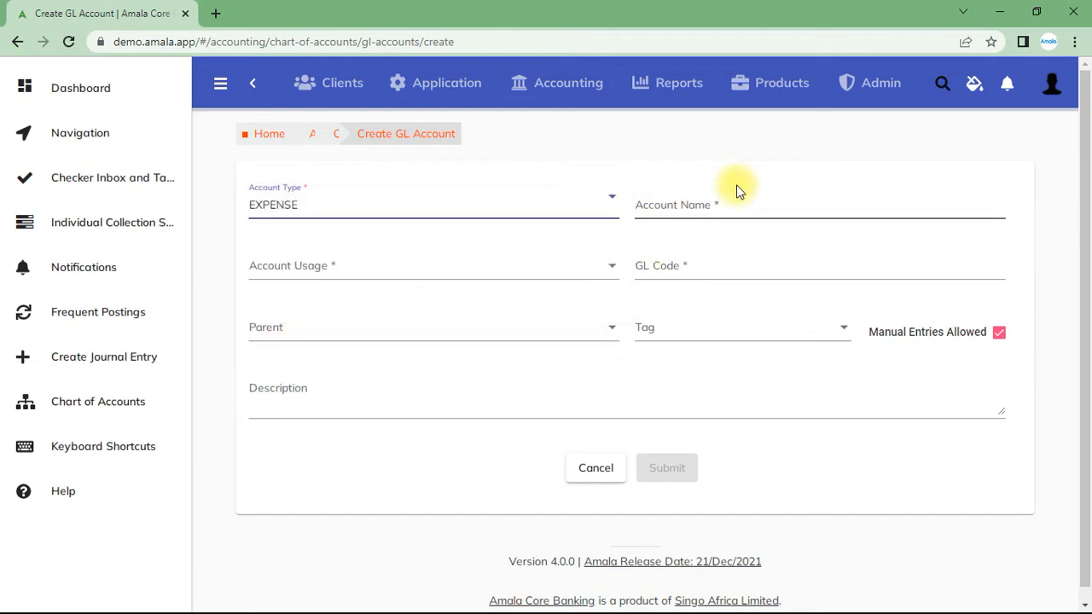
pyautogui.click(764, 202)
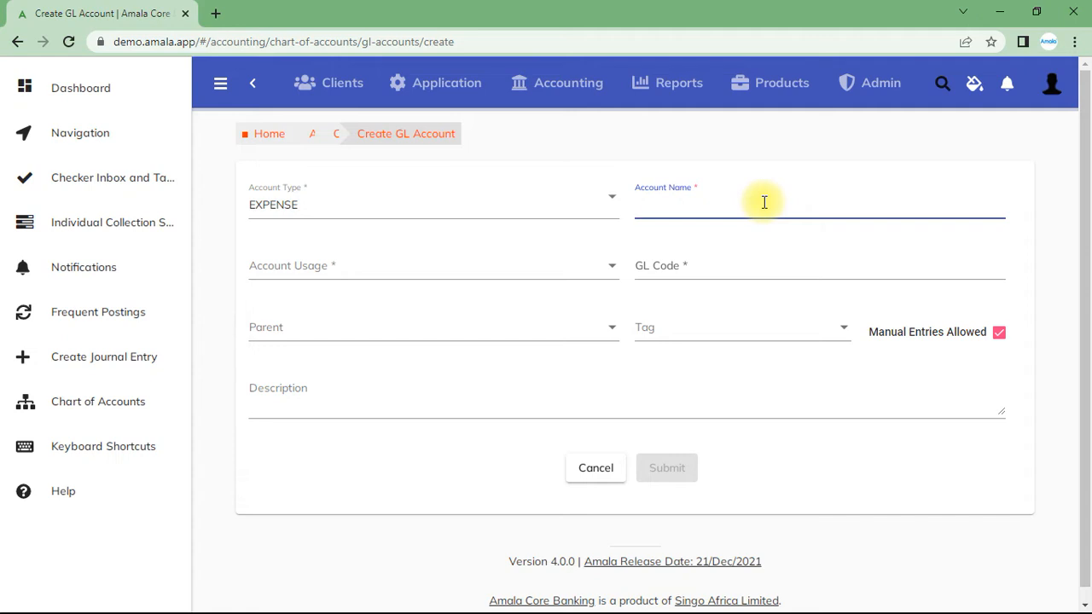
pyautogui.write('Office expenses1')
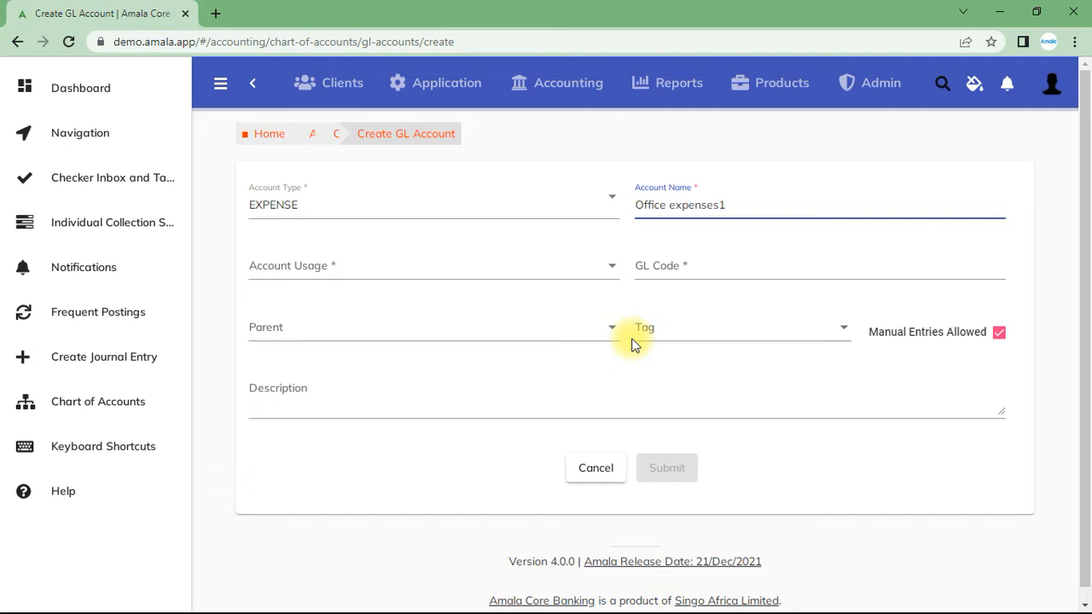
# Set the account usage to HEADER and the GL code to 300.
pyautogui.click(609, 270)
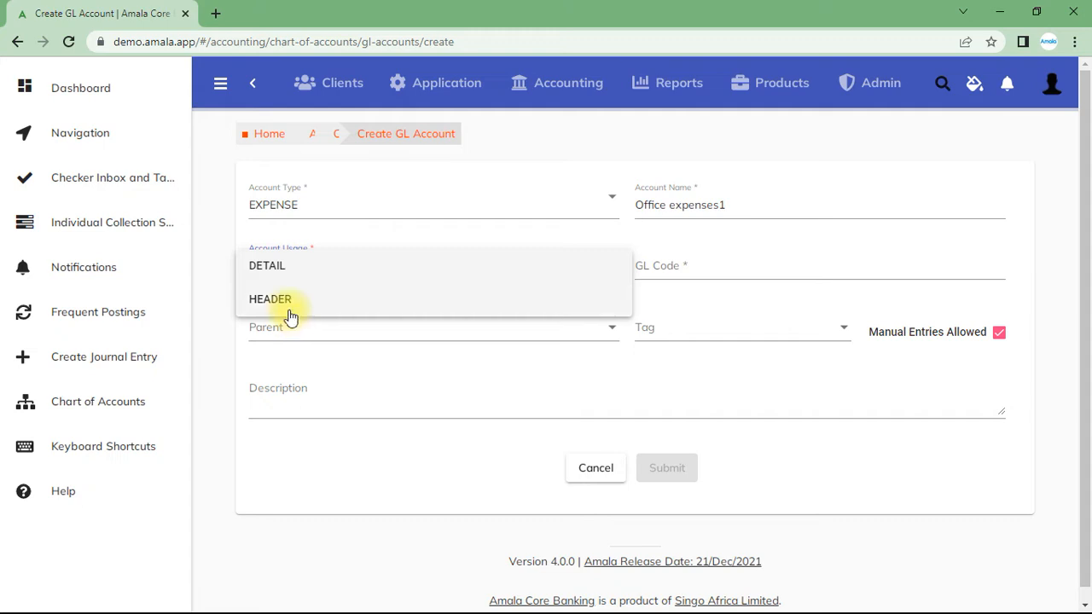
pyautogui.click(288, 301)
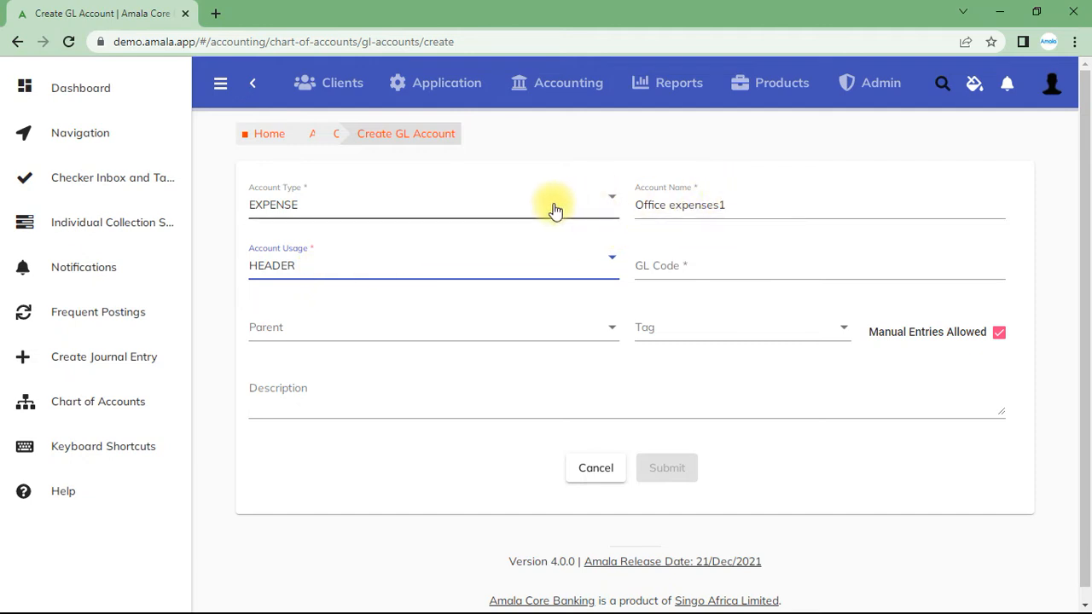
pyautogui.click(550, 267)
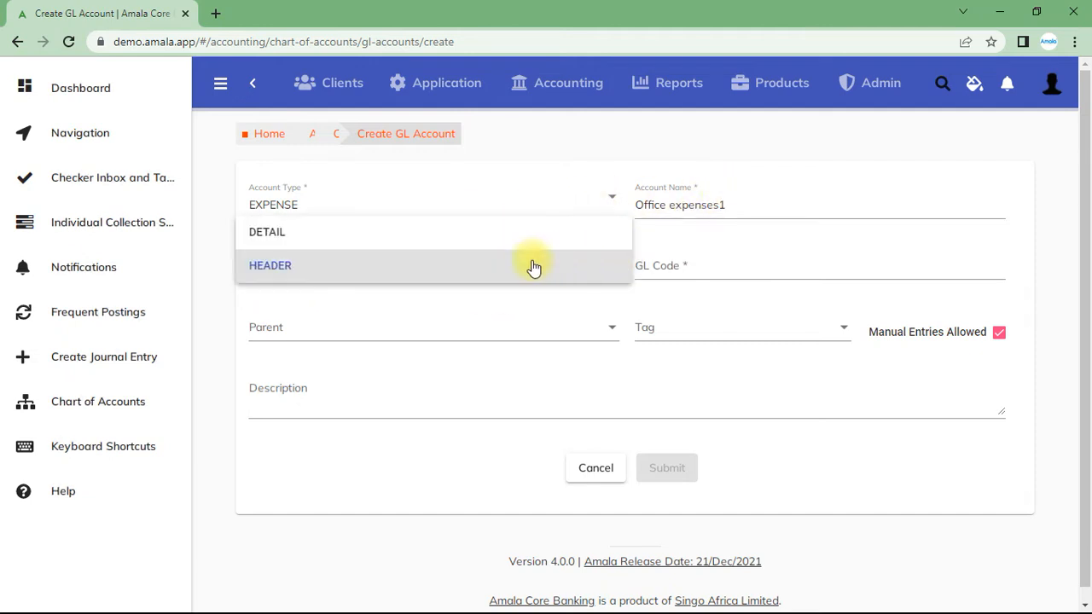
pyautogui.click(646, 206)
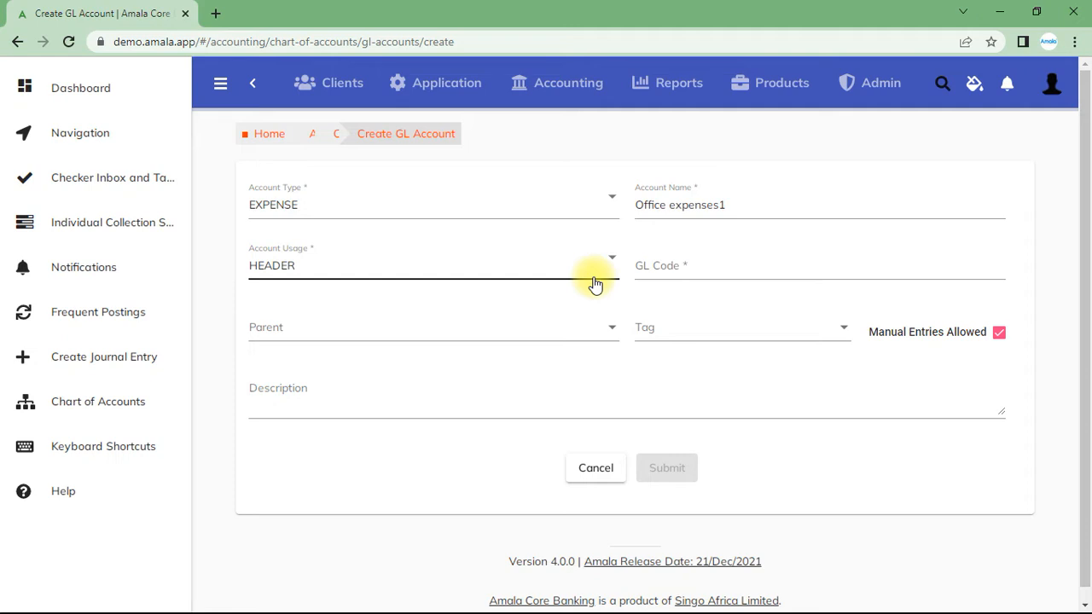
pyautogui.click(744, 270)
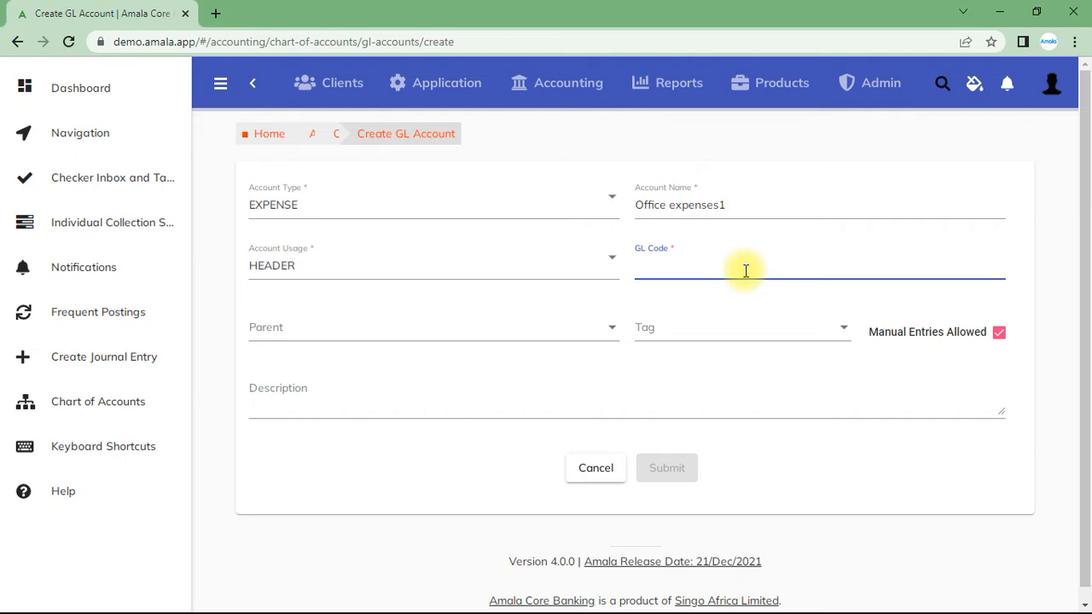
pyautogui.write('300')
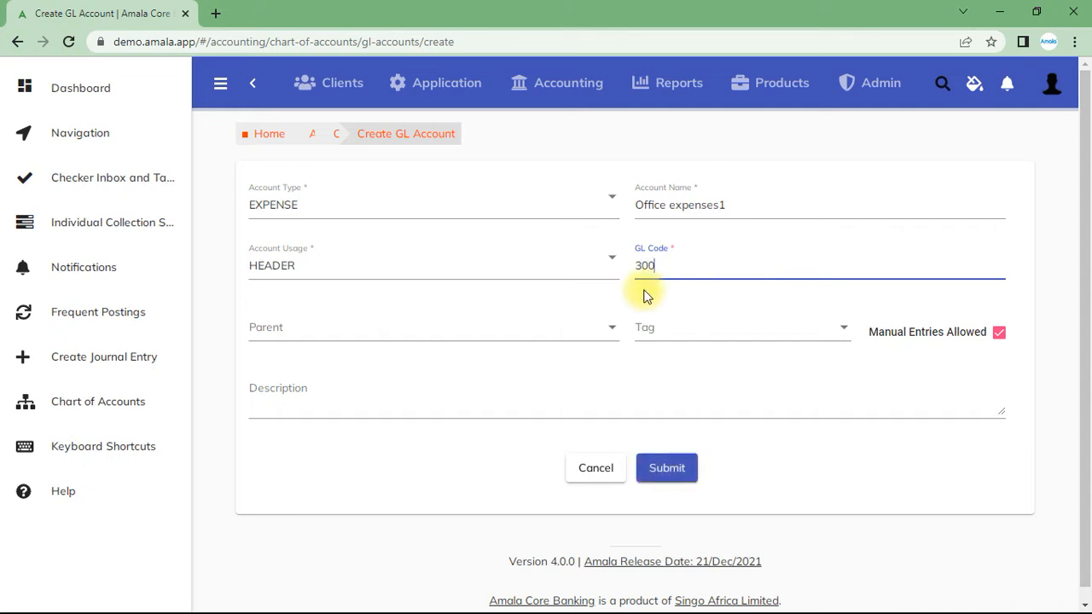
# Submit the Office expenses1 account with the parent, tag and description left empty.
pyautogui.click(607, 338)
pyautogui.click(671, 376)
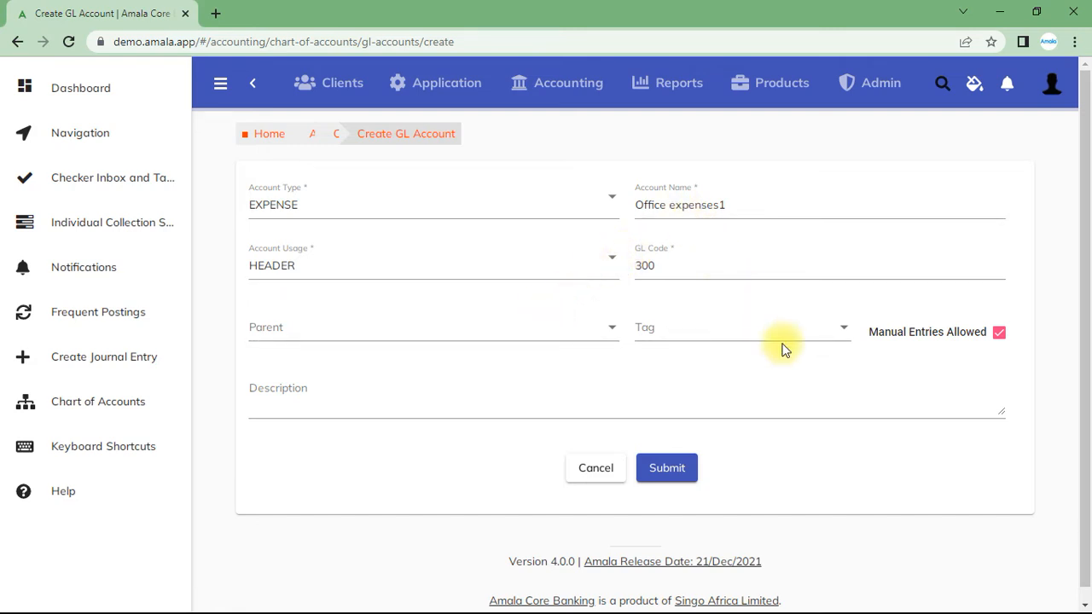
pyautogui.click(838, 329)
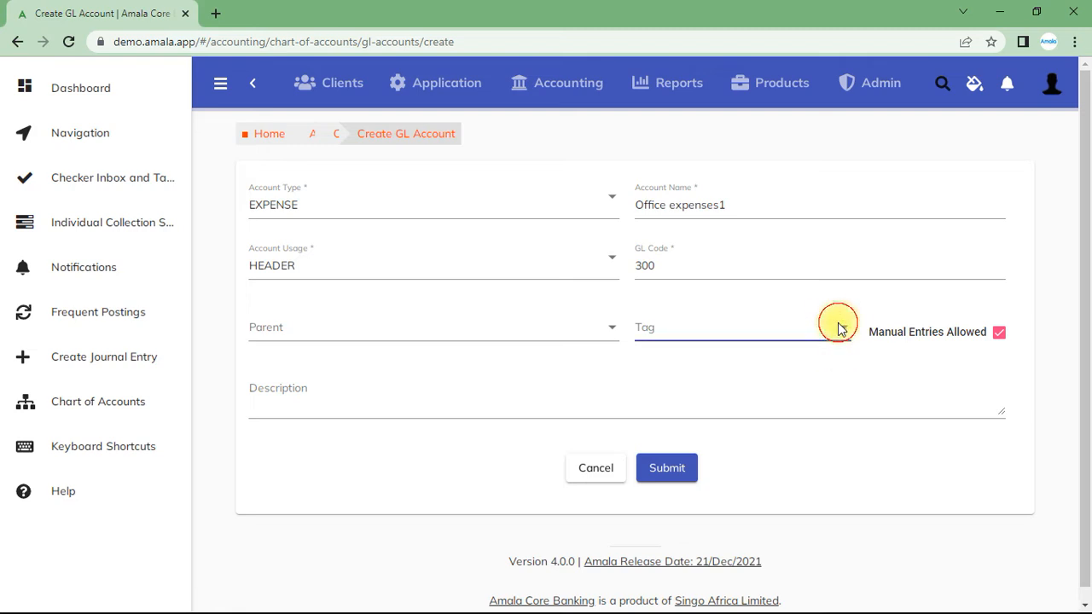
pyautogui.click(955, 431)
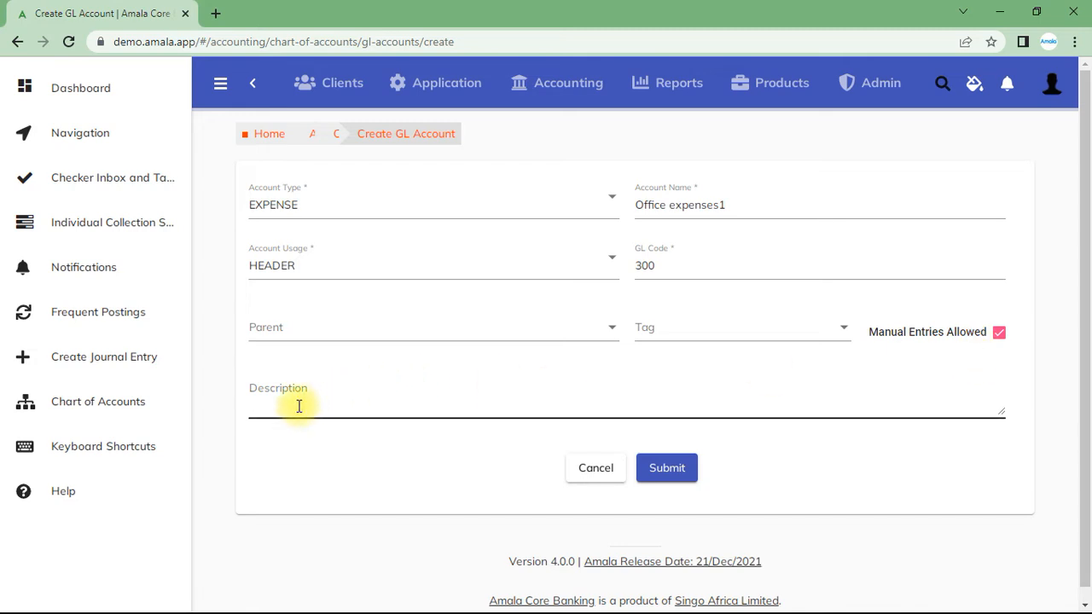
pyautogui.click(681, 479)
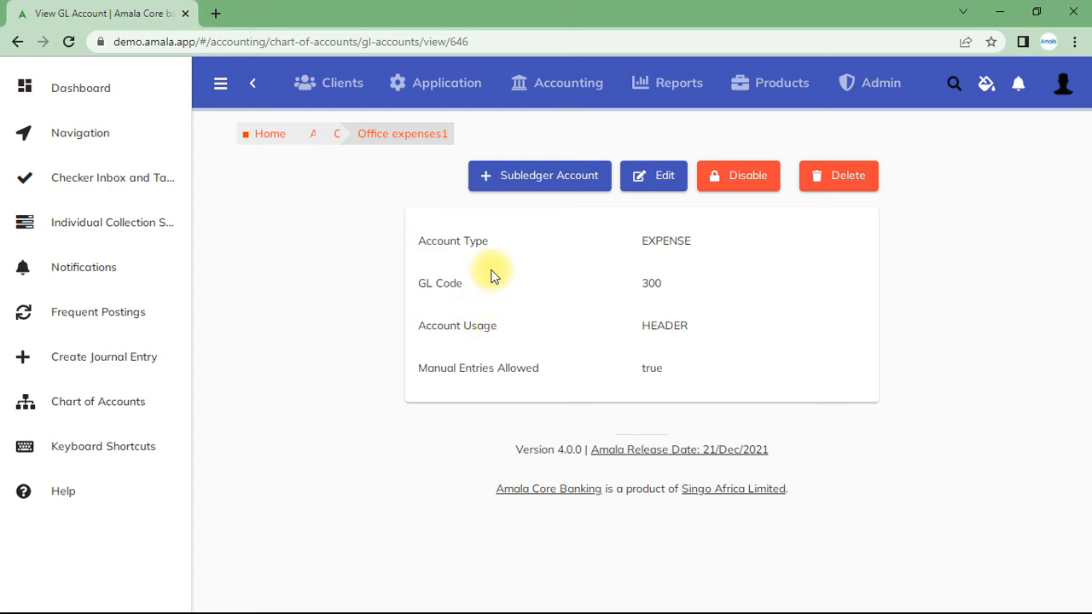
# Start a subledger account under Office expenses1 and consult the salaries entry in the accounts.PNG image in Photos.
pyautogui.click(546, 185)
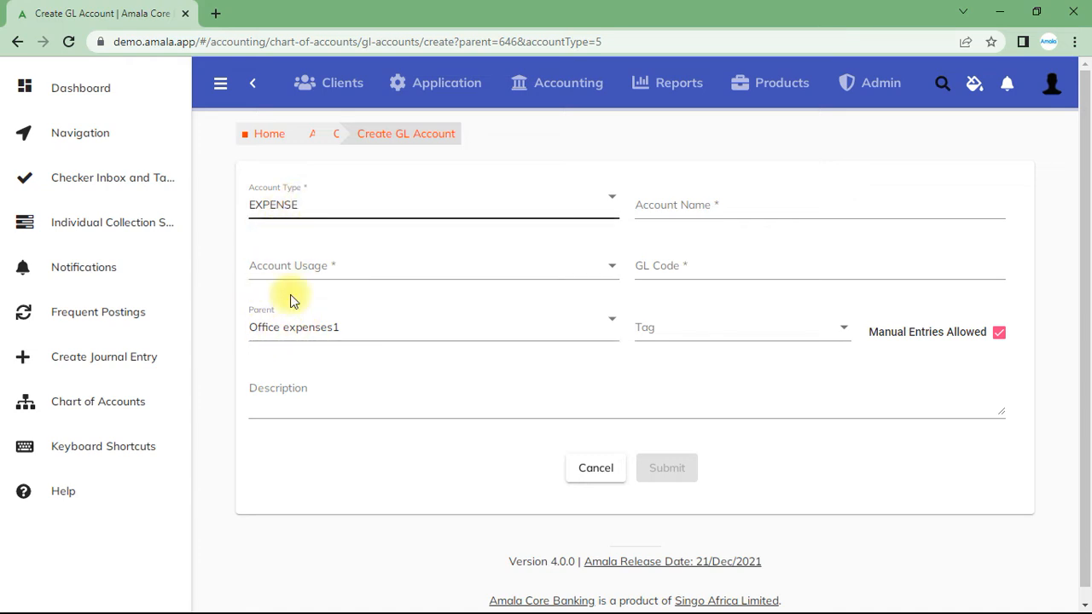
pyautogui.click(754, 206)
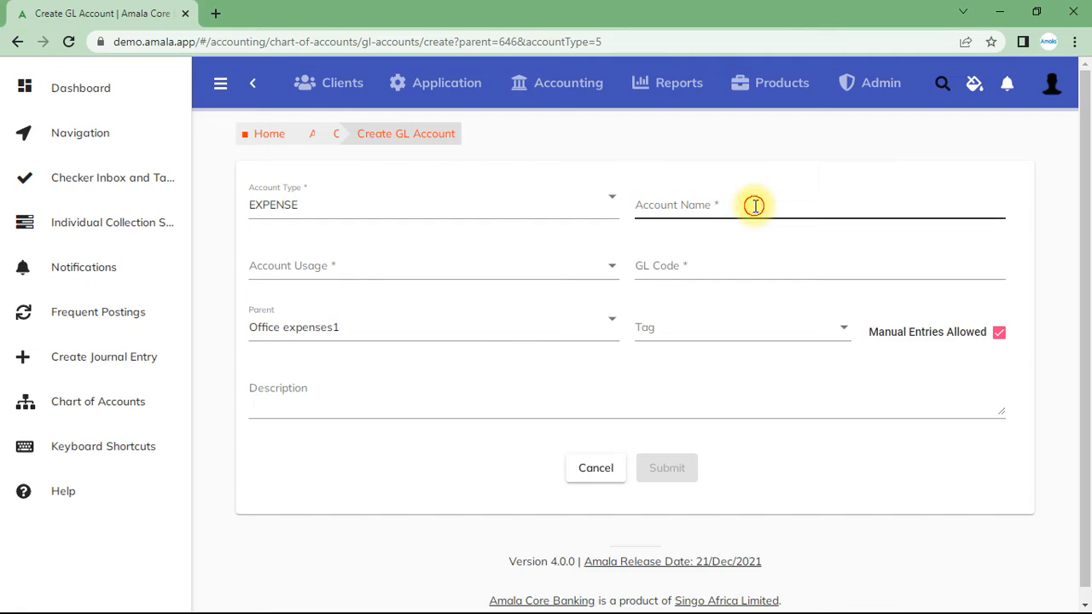
pyautogui.click(1036, 10)
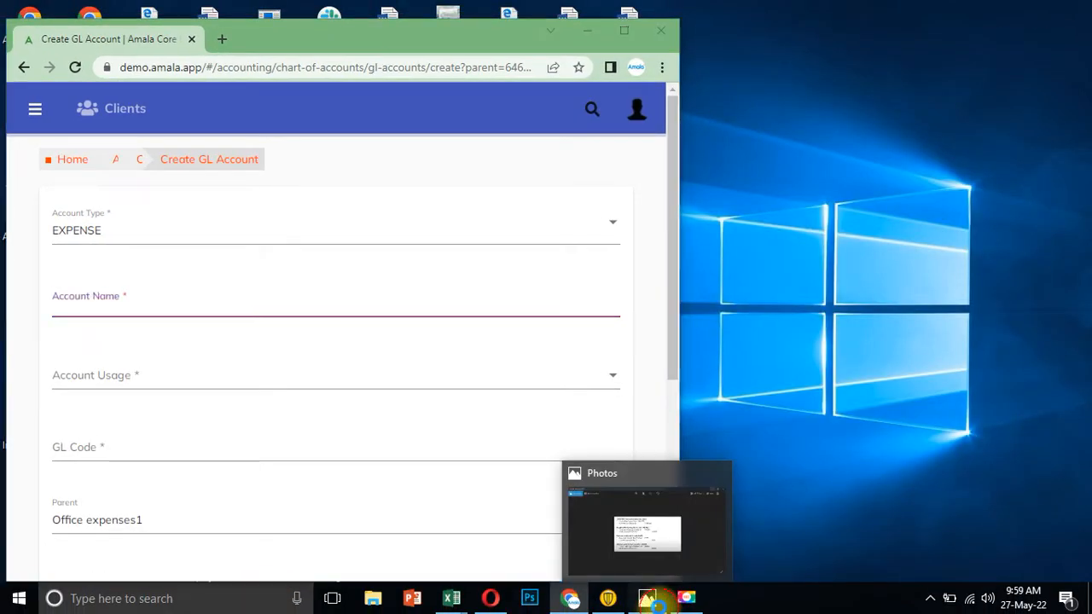
pyautogui.click(655, 602)
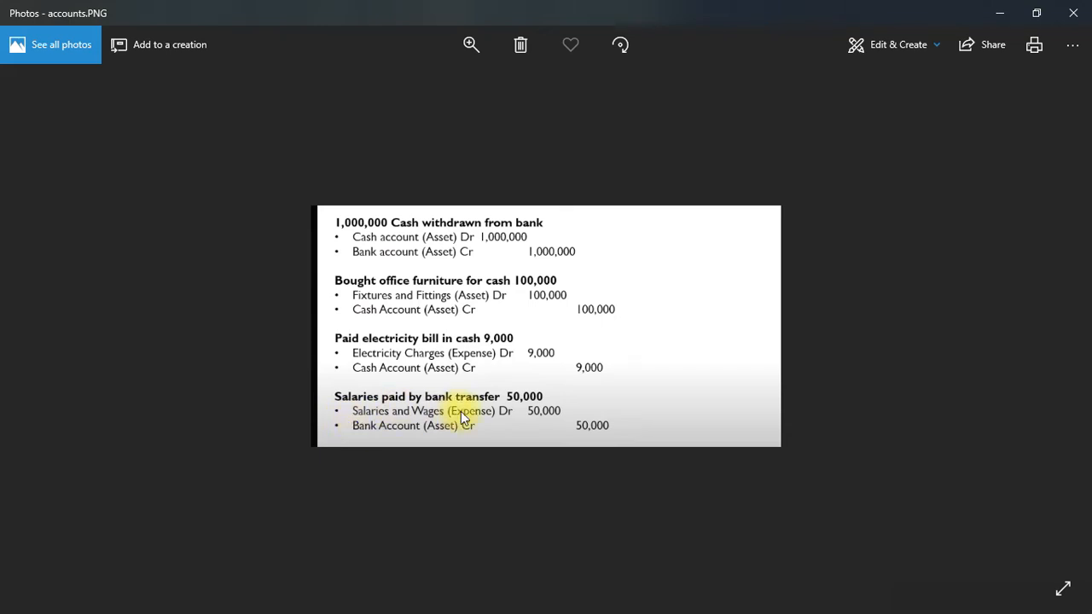
pyautogui.click(1014, 10)
pyautogui.click(623, 18)
# Name the subledger account "Salaries&Wages".
pyautogui.click(661, 204)
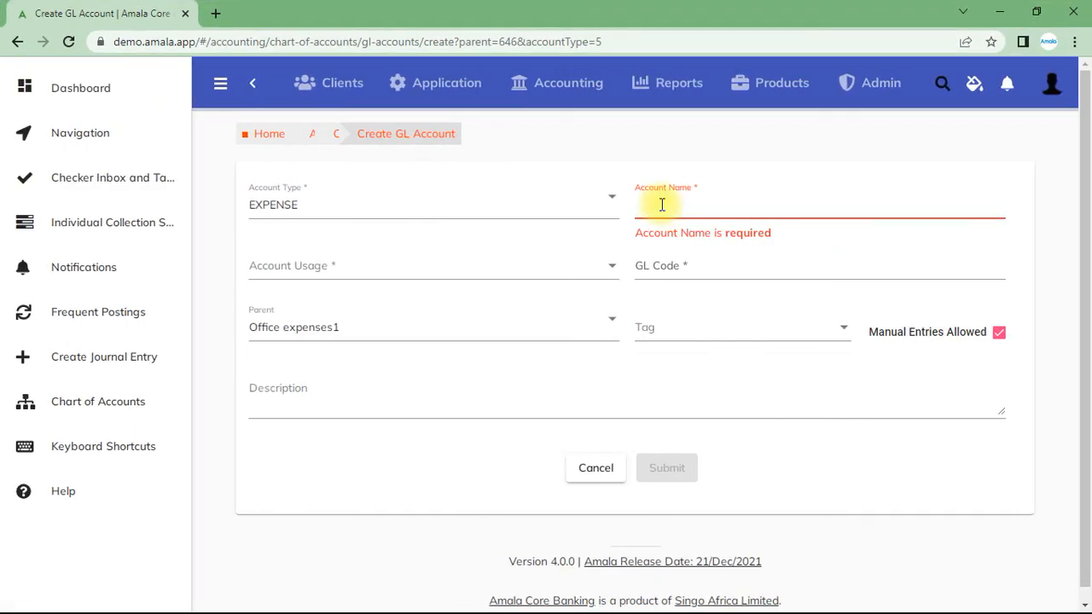
pyautogui.write('Salaries ')
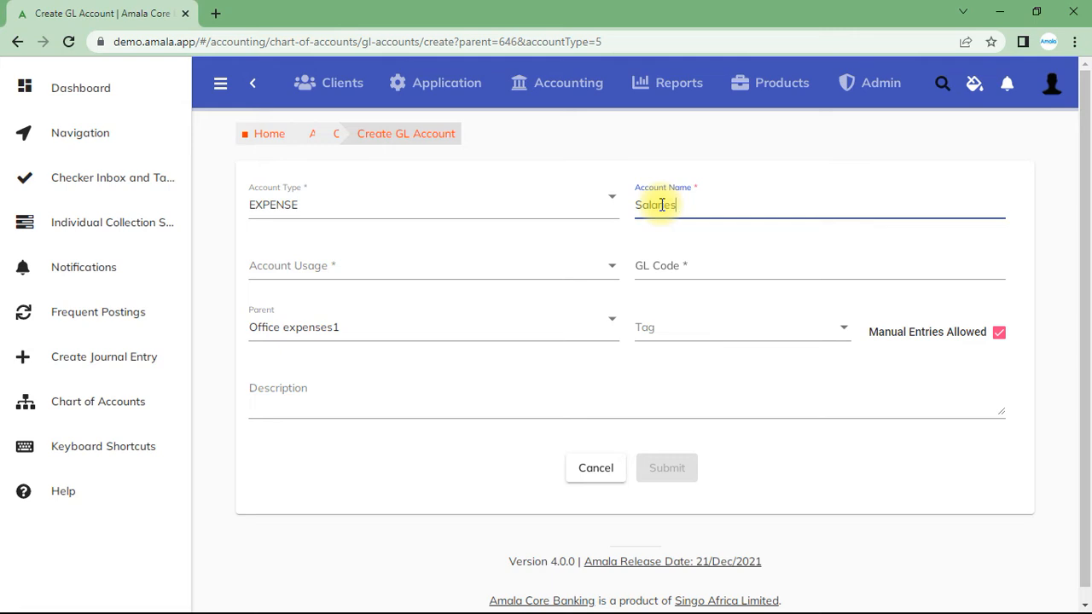
pyautogui.write('&Wages')
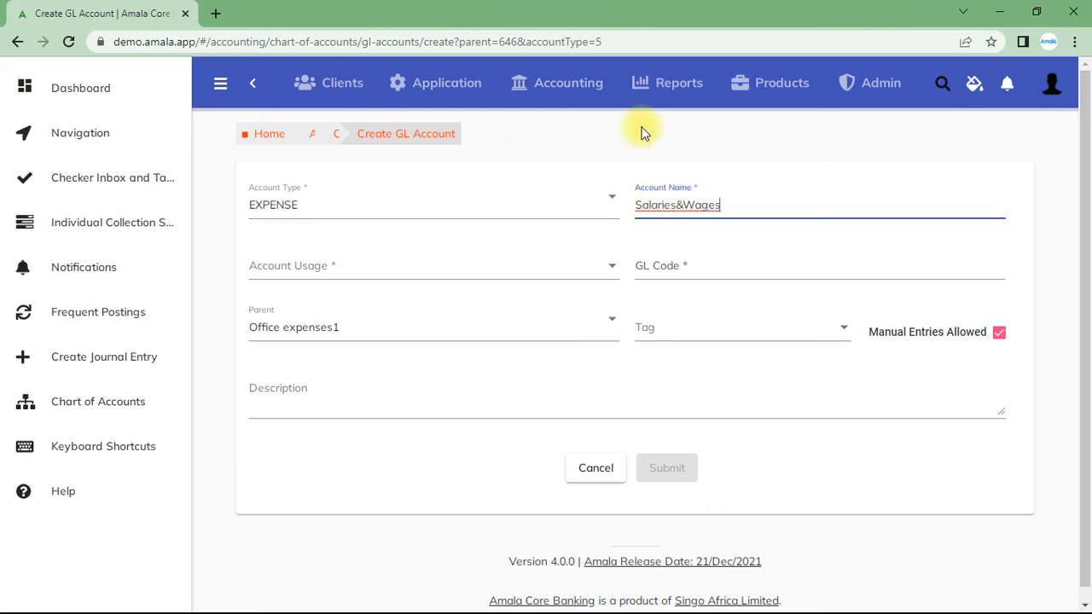
pyautogui.rightClick(681, 218)
pyautogui.click(851, 178)
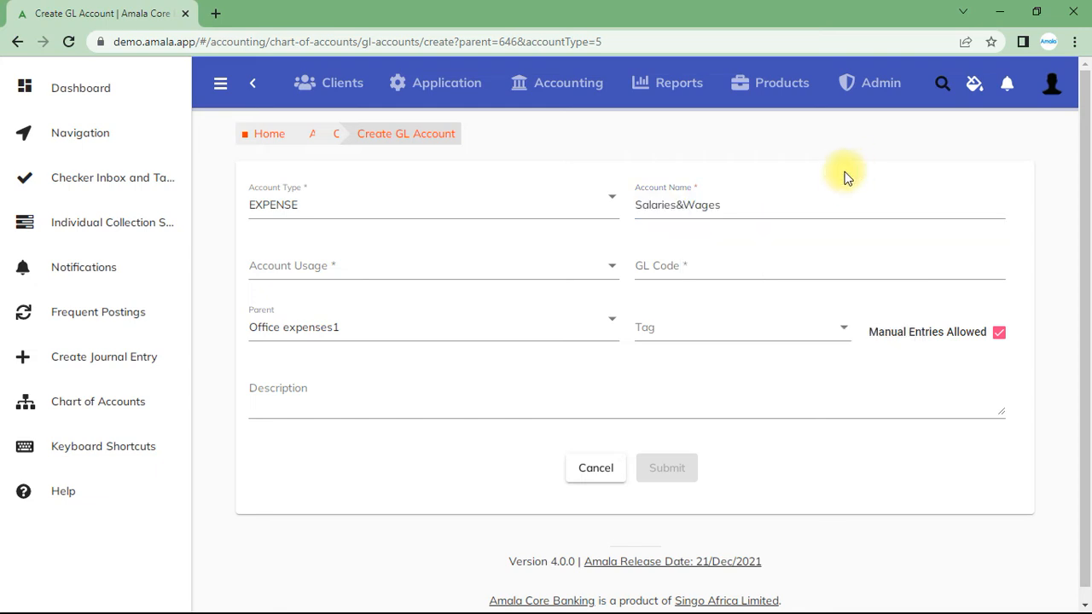
# Set the subledger account's usage to DETAIL and its GL code to 301.
pyautogui.click(605, 274)
pyautogui.click(282, 267)
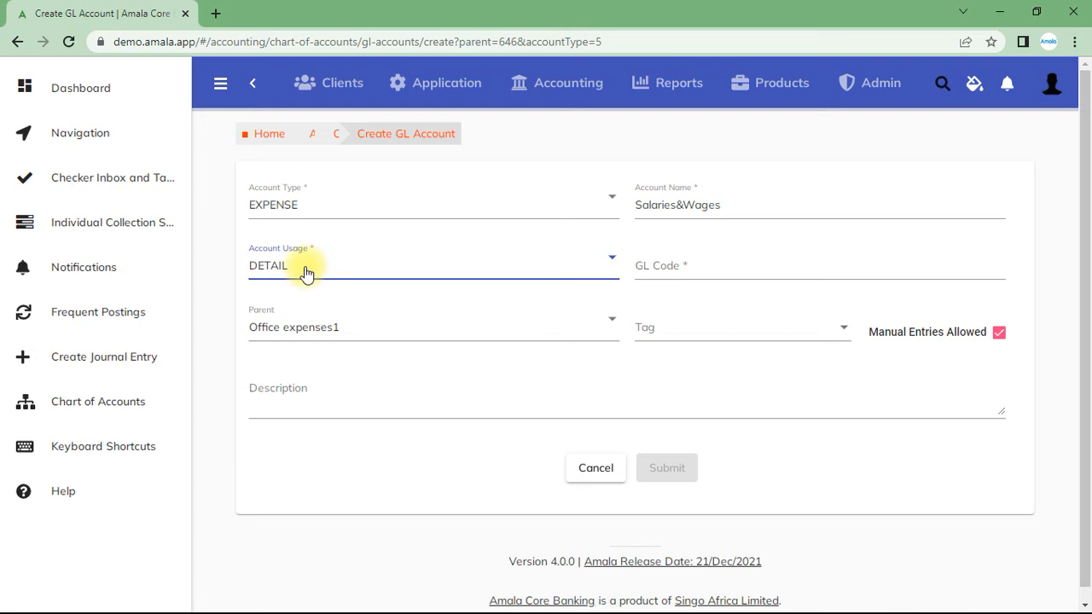
pyautogui.click(771, 268)
pyautogui.write('301')
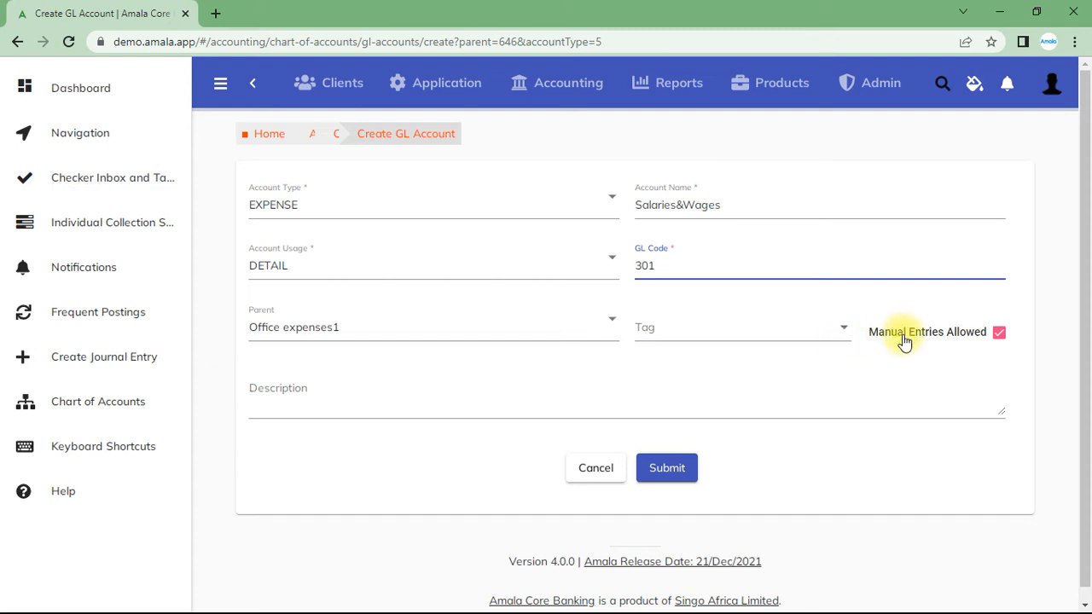
# Submit the Salaries&Wages account with the tag and description left empty.
pyautogui.click(836, 326)
pyautogui.click(882, 355)
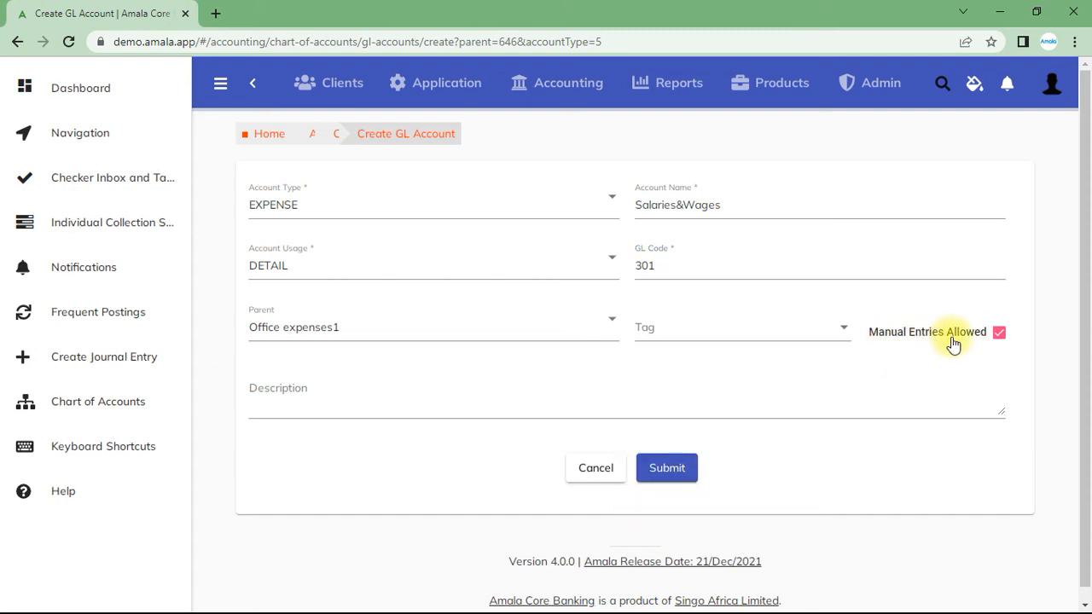
pyautogui.click(280, 414)
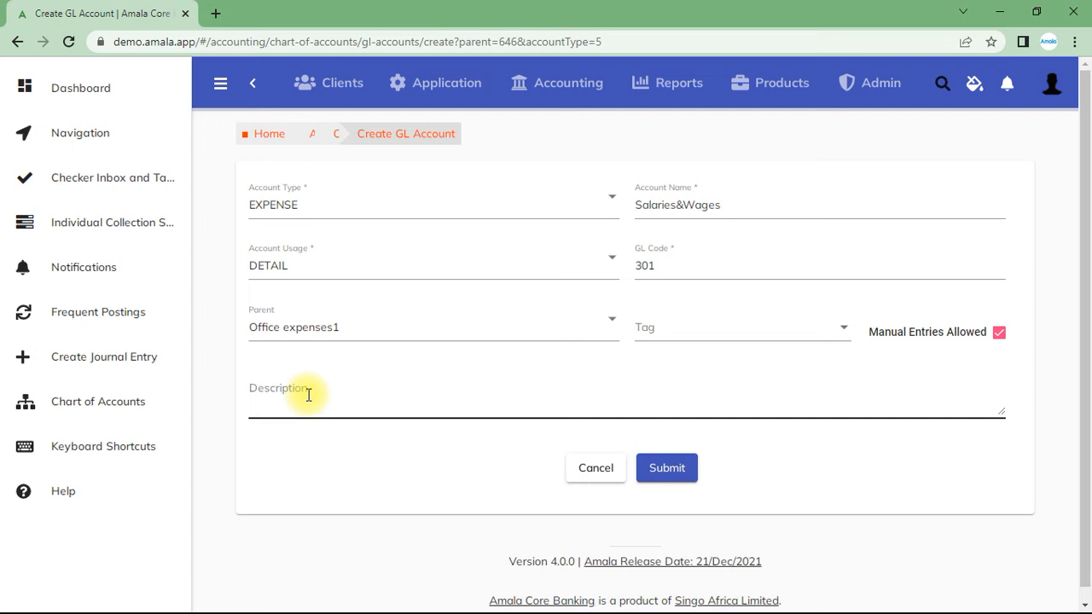
pyautogui.click(683, 477)
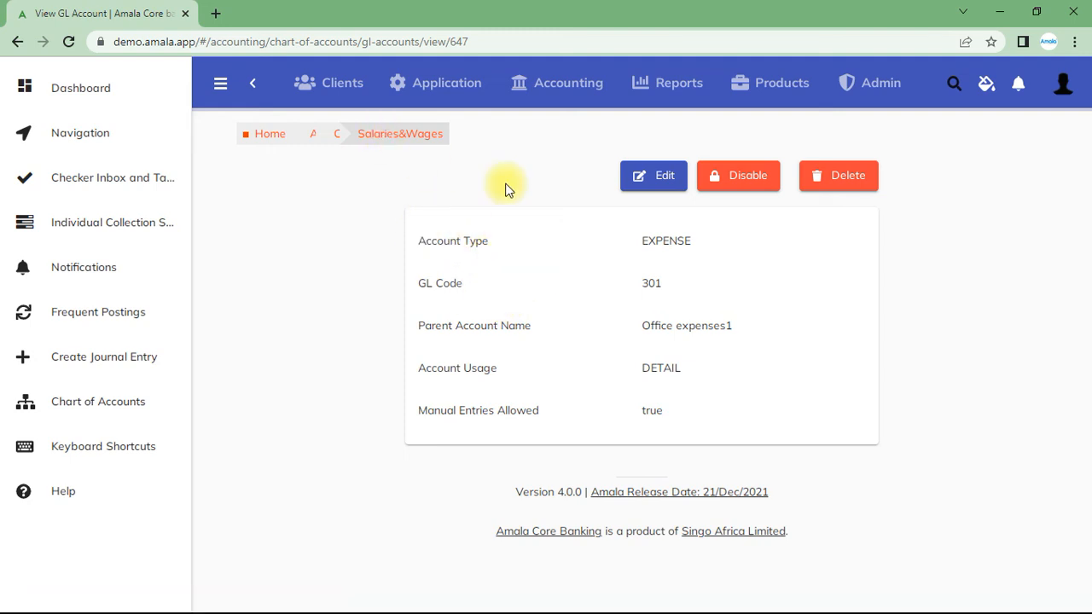
# Return to the organization's chart of accounts in the Accounting section.
pyautogui.click(557, 89)
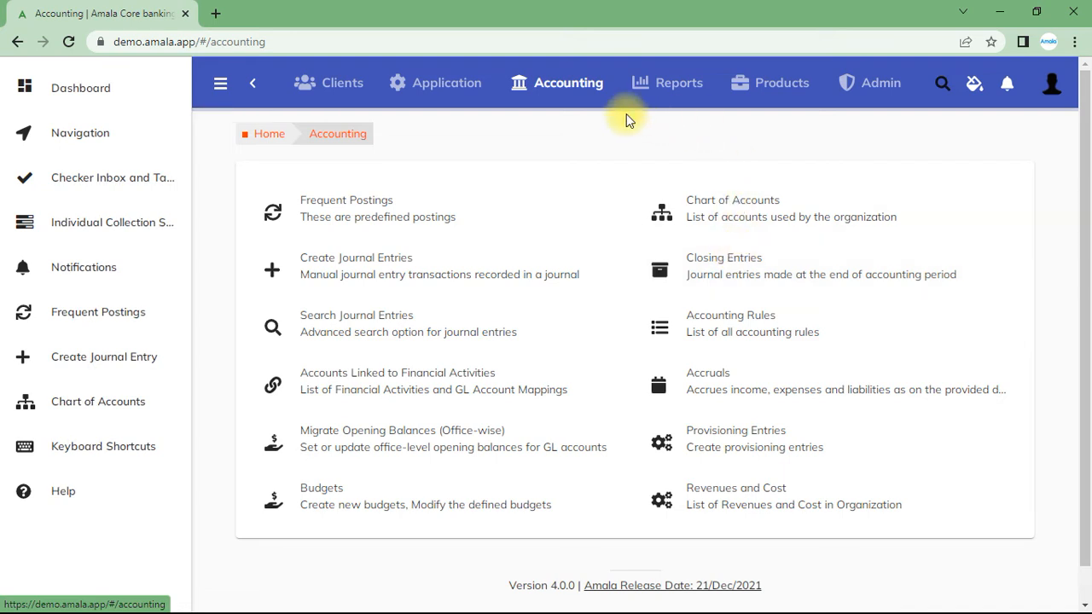
pyautogui.click(719, 220)
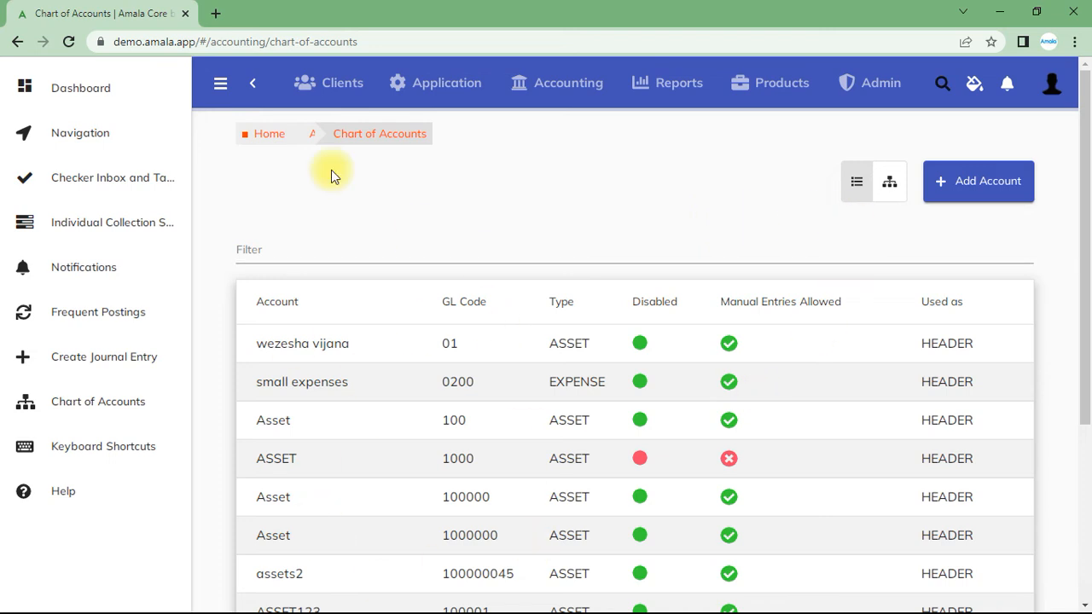
# Show the chart of accounts as a tree and expand the EXPENSE group and its Office expenses1 (300) header account.
pyautogui.click(308, 243)
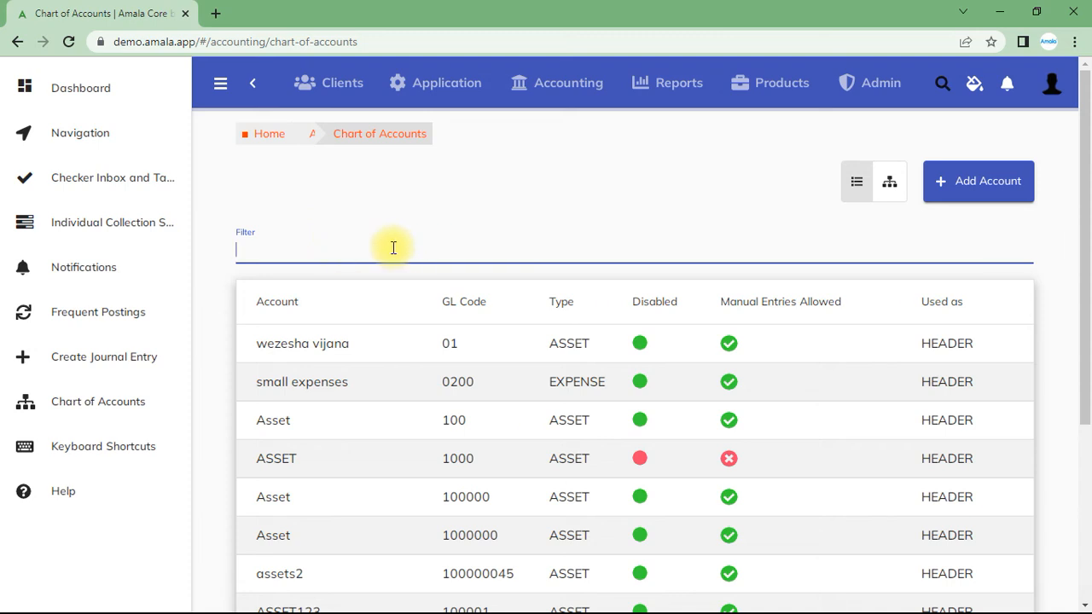
pyautogui.click(890, 182)
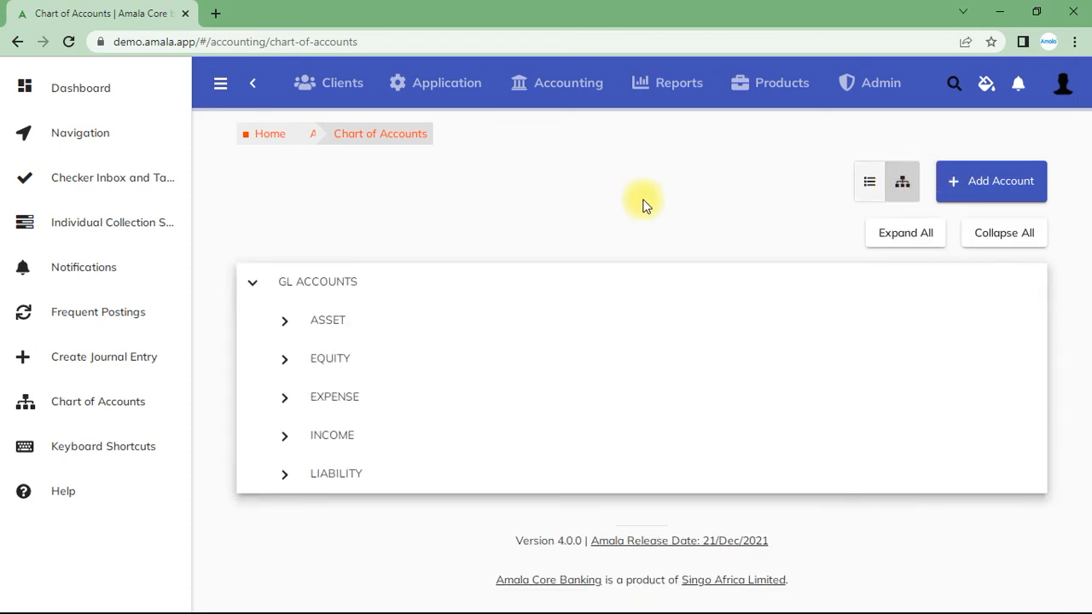
pyautogui.click(285, 401)
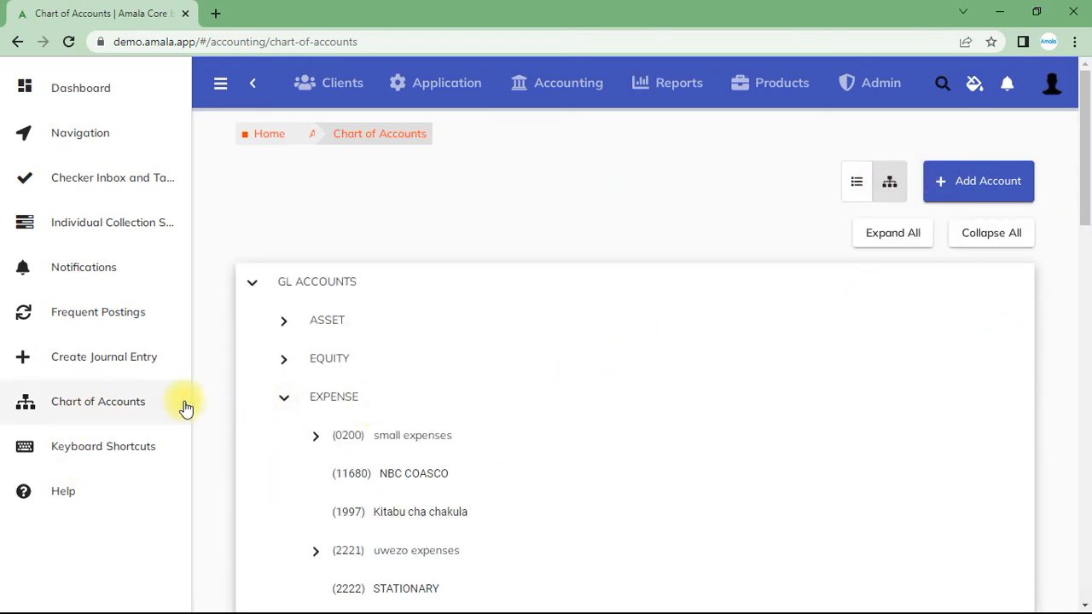
pyautogui.click(281, 401)
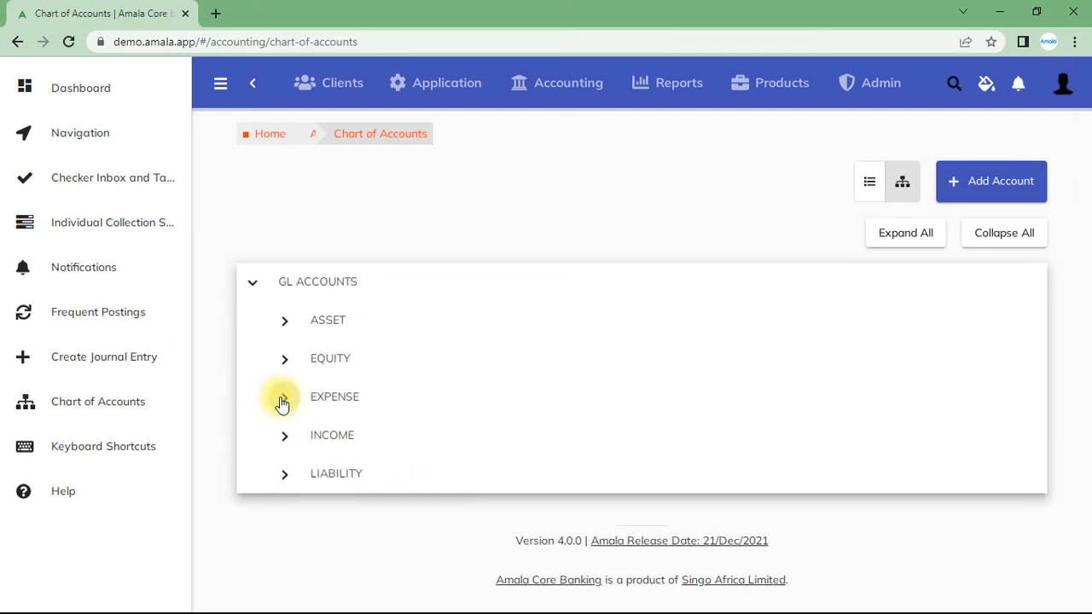
pyautogui.click(281, 401)
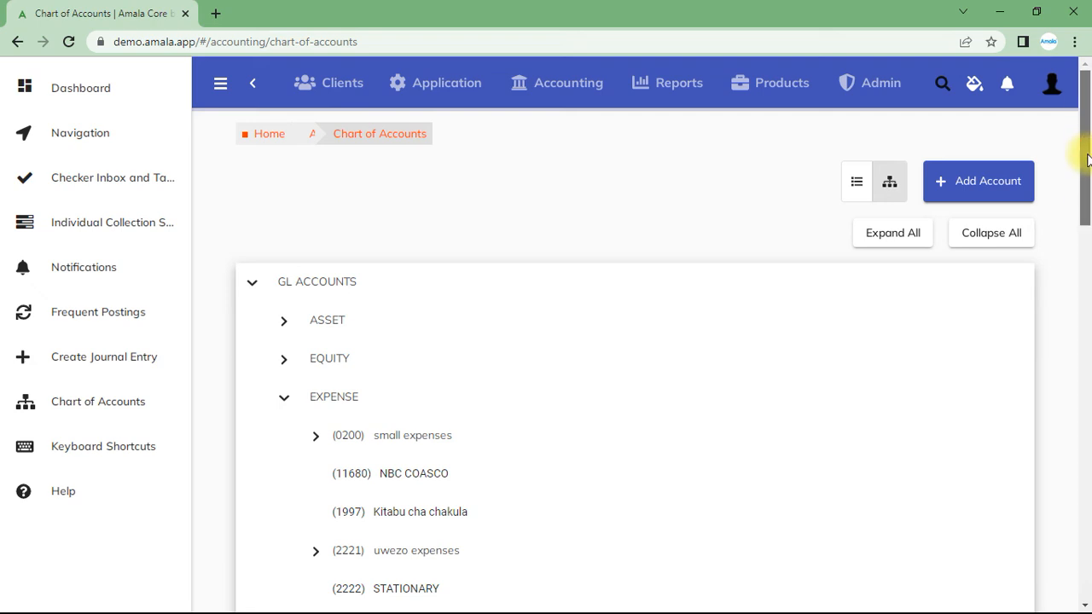
pyautogui.moveTo(1085, 146); pyautogui.dragTo(1082, 277)
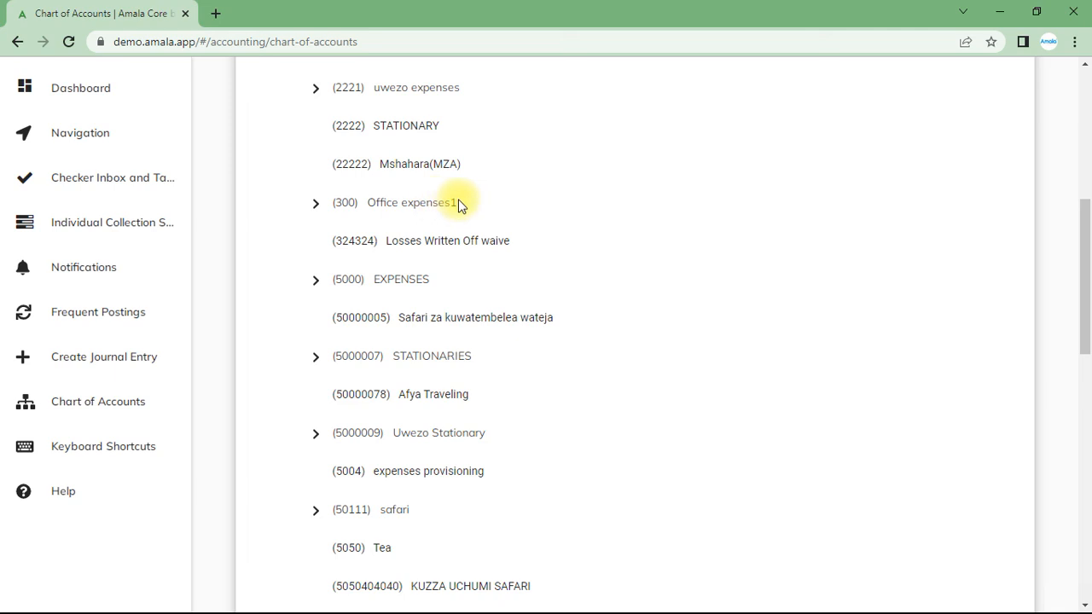
pyautogui.click(317, 205)
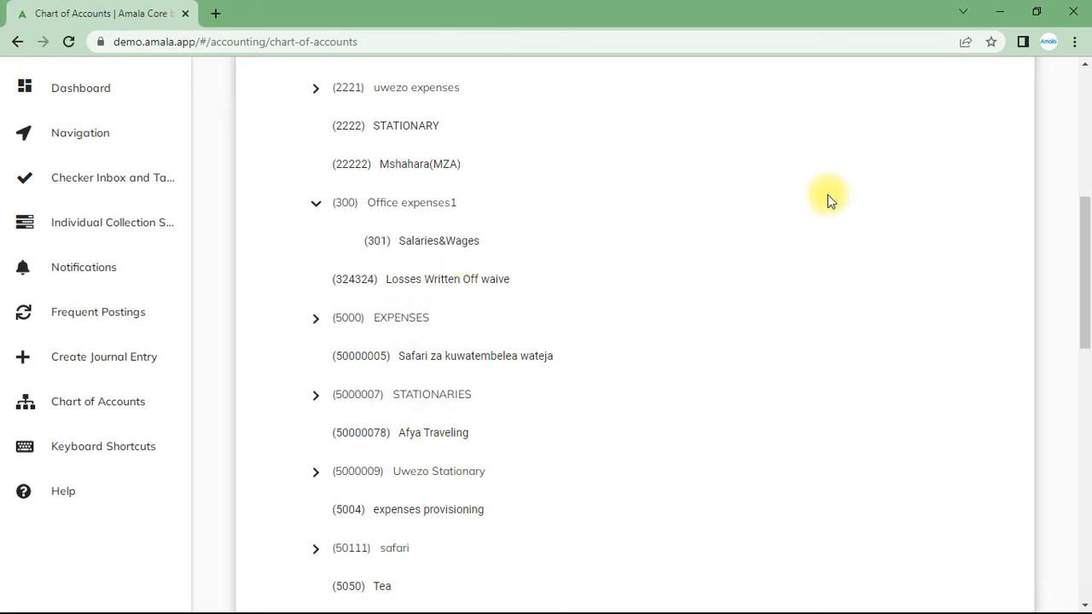
# Switch the chart of accounts back to the list view and filter it first by GL code 300 and finally by 301.
pyautogui.moveTo(1086, 266); pyautogui.dragTo(1087, 119)
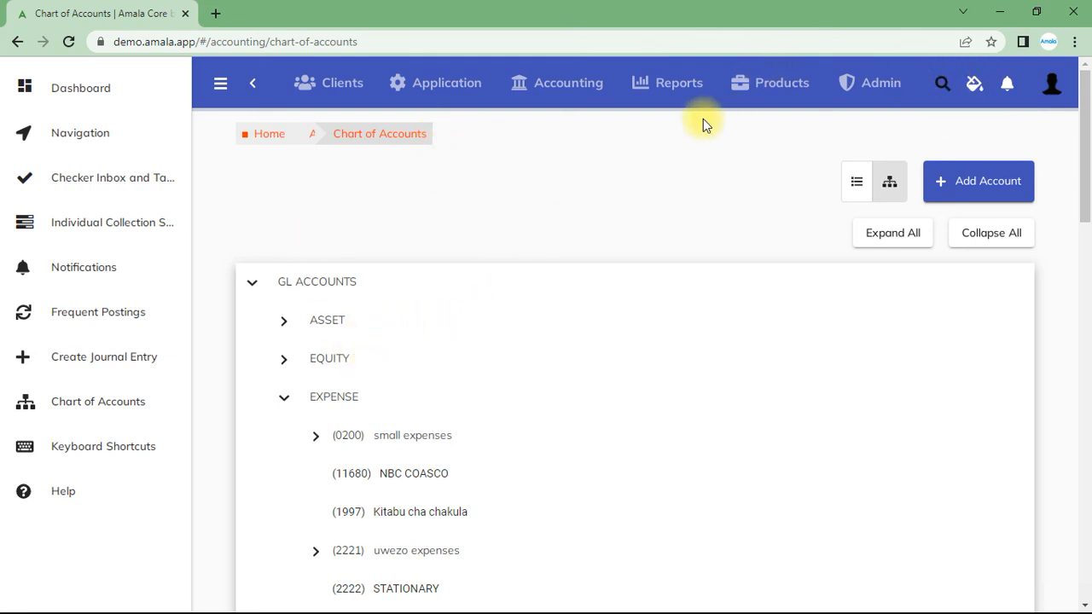
pyautogui.click(857, 179)
pyautogui.click(593, 249)
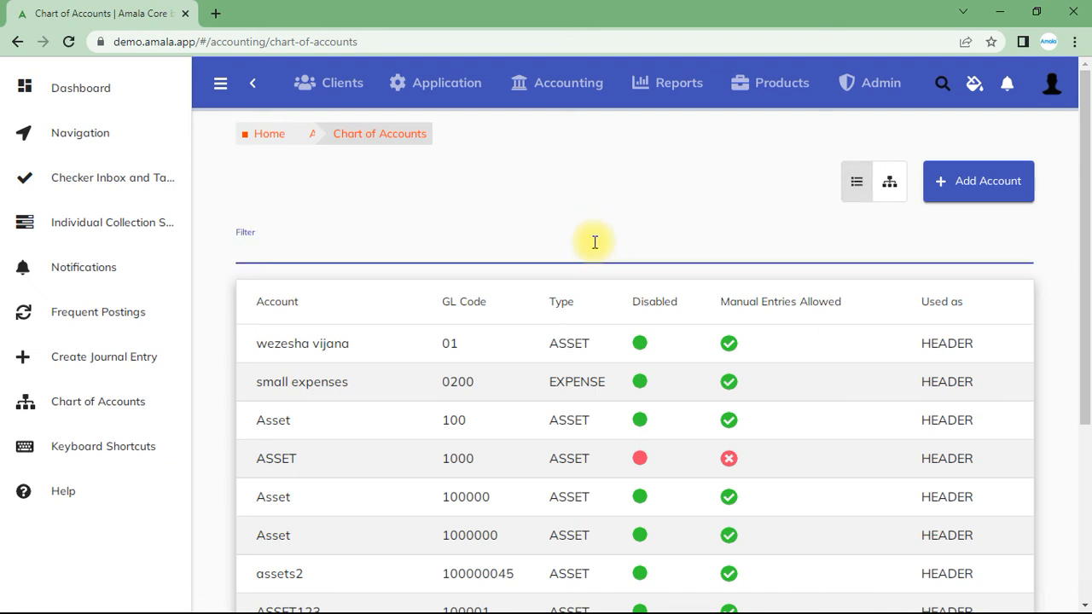
pyautogui.write('300')
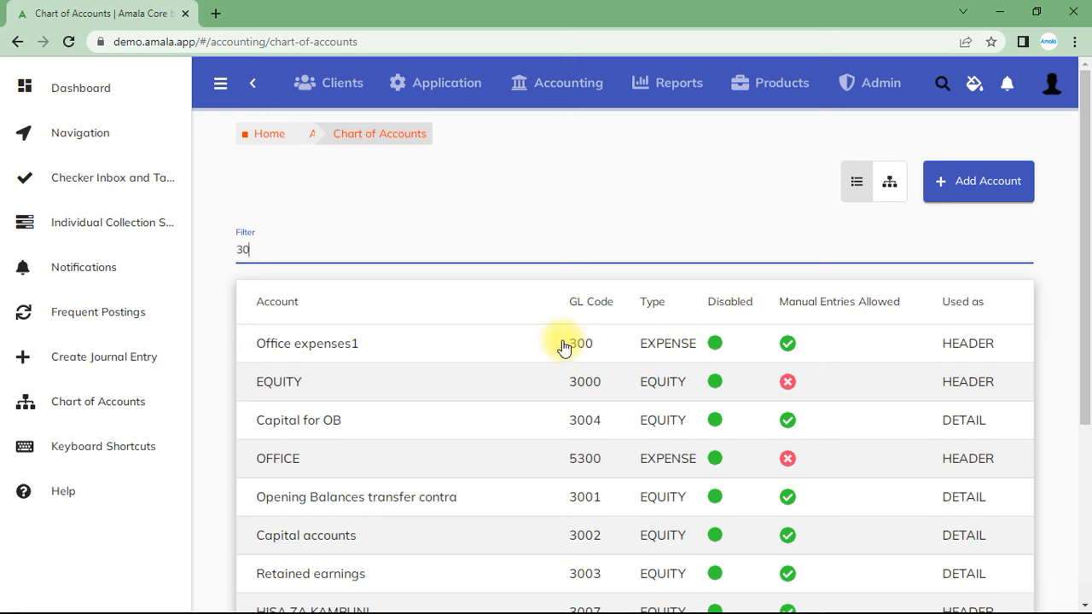
pyautogui.write('1')
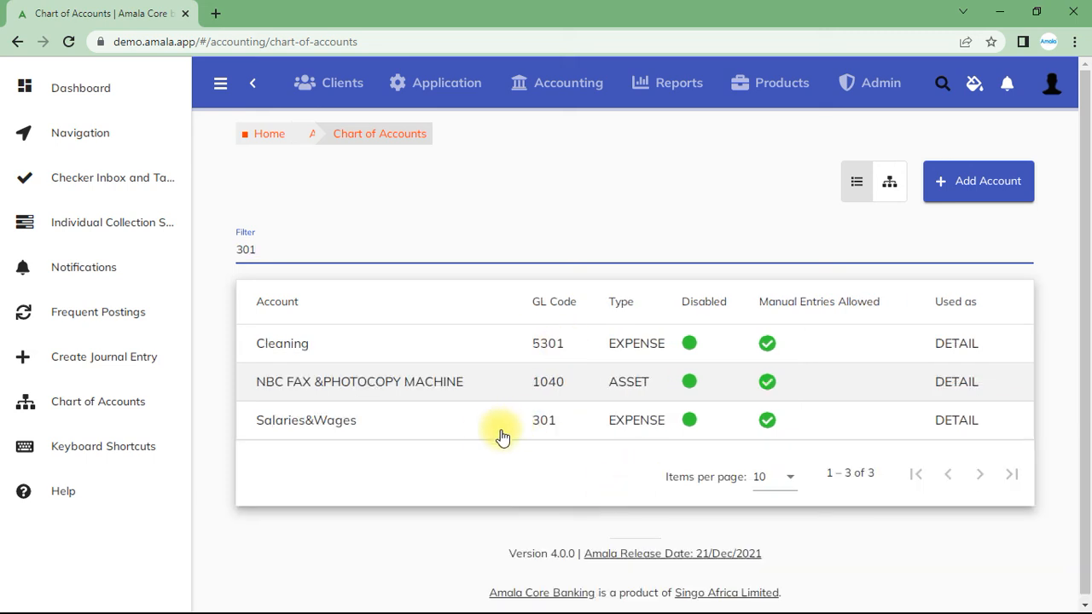